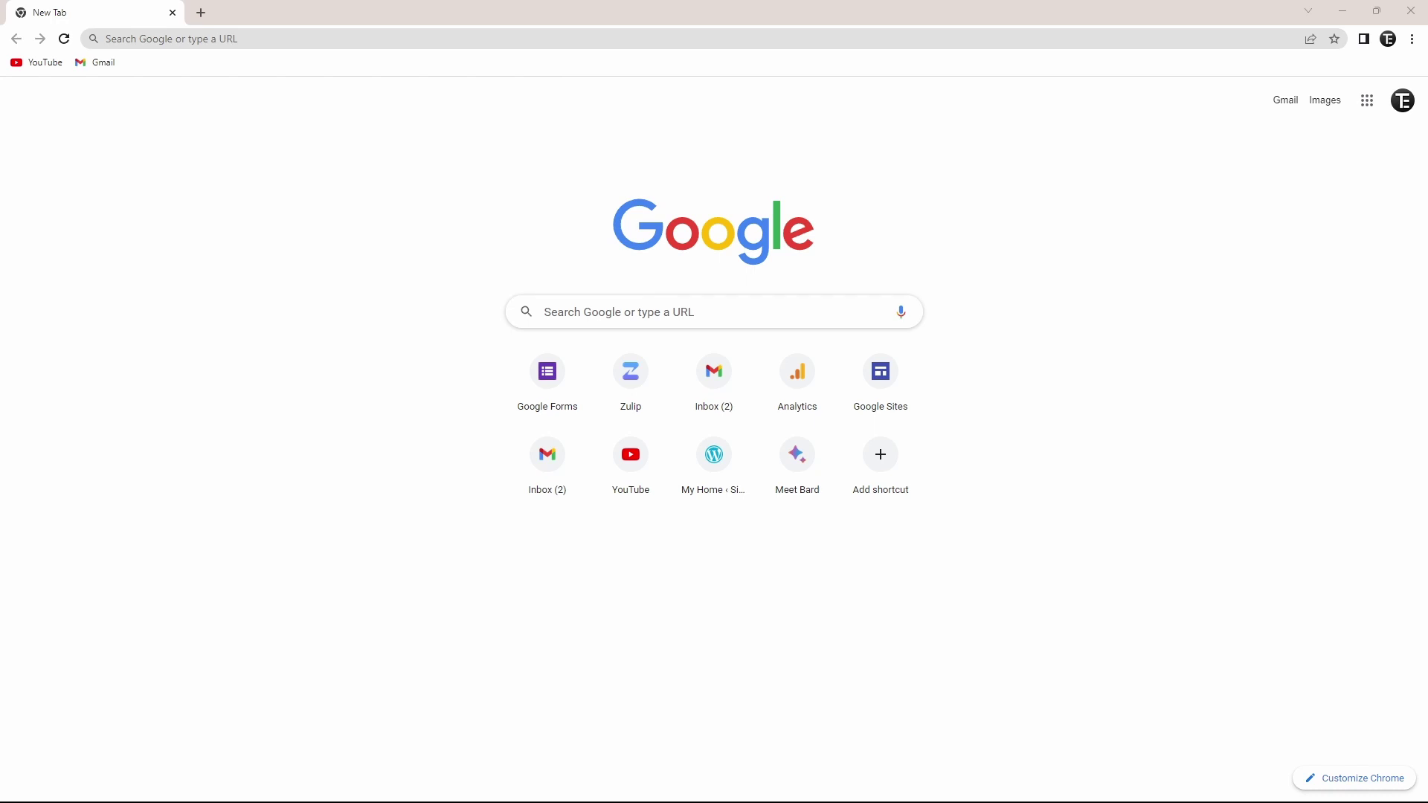
Search 'nearby share windows', open the android.com Beta page, and download and run BetterTogetherSetup
{"action": "left_click", "coordinate": [519, 38]}
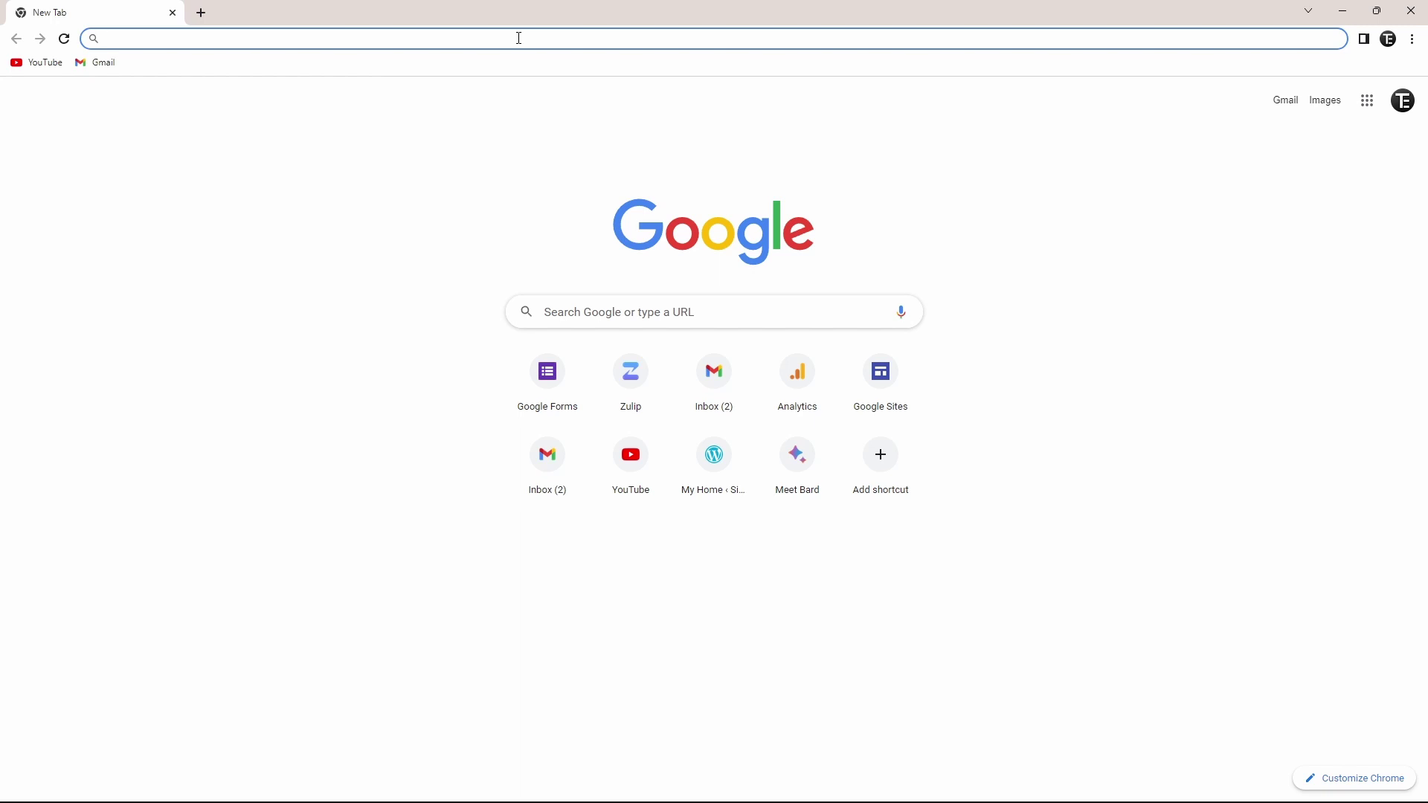
{"action": "type", "text": "nearby share wiondows"}
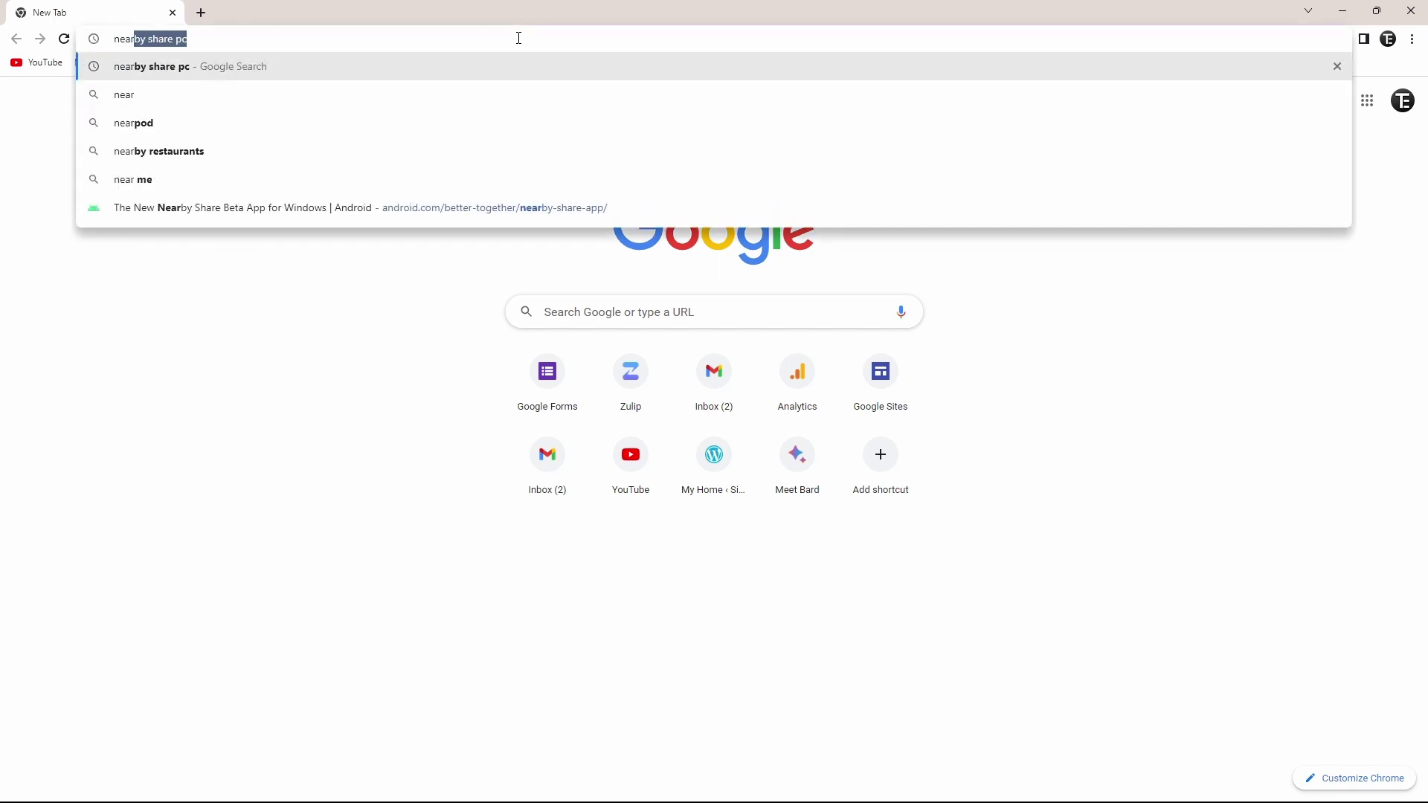
{"action": "key", "text": "Return"}
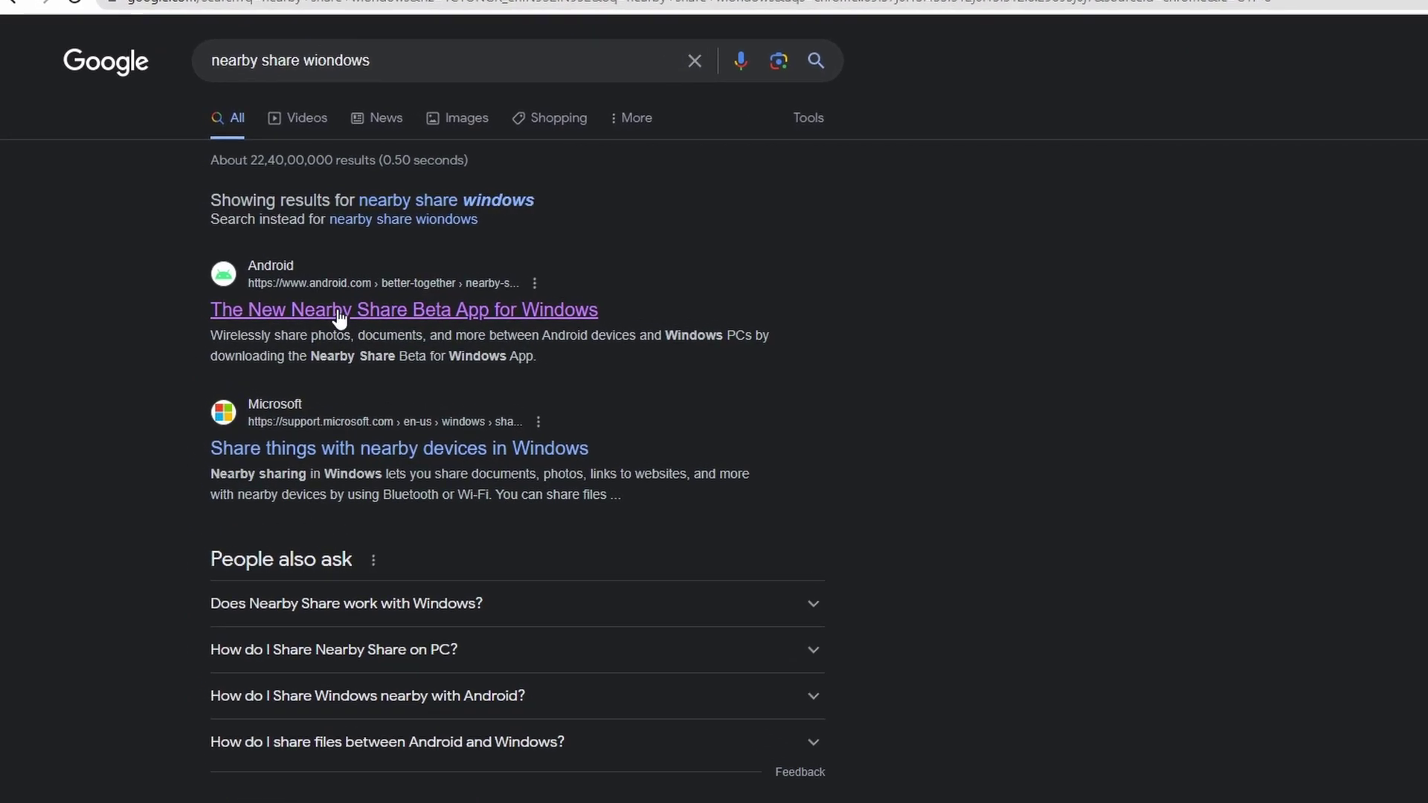
{"action": "left_click", "coordinate": [330, 307]}
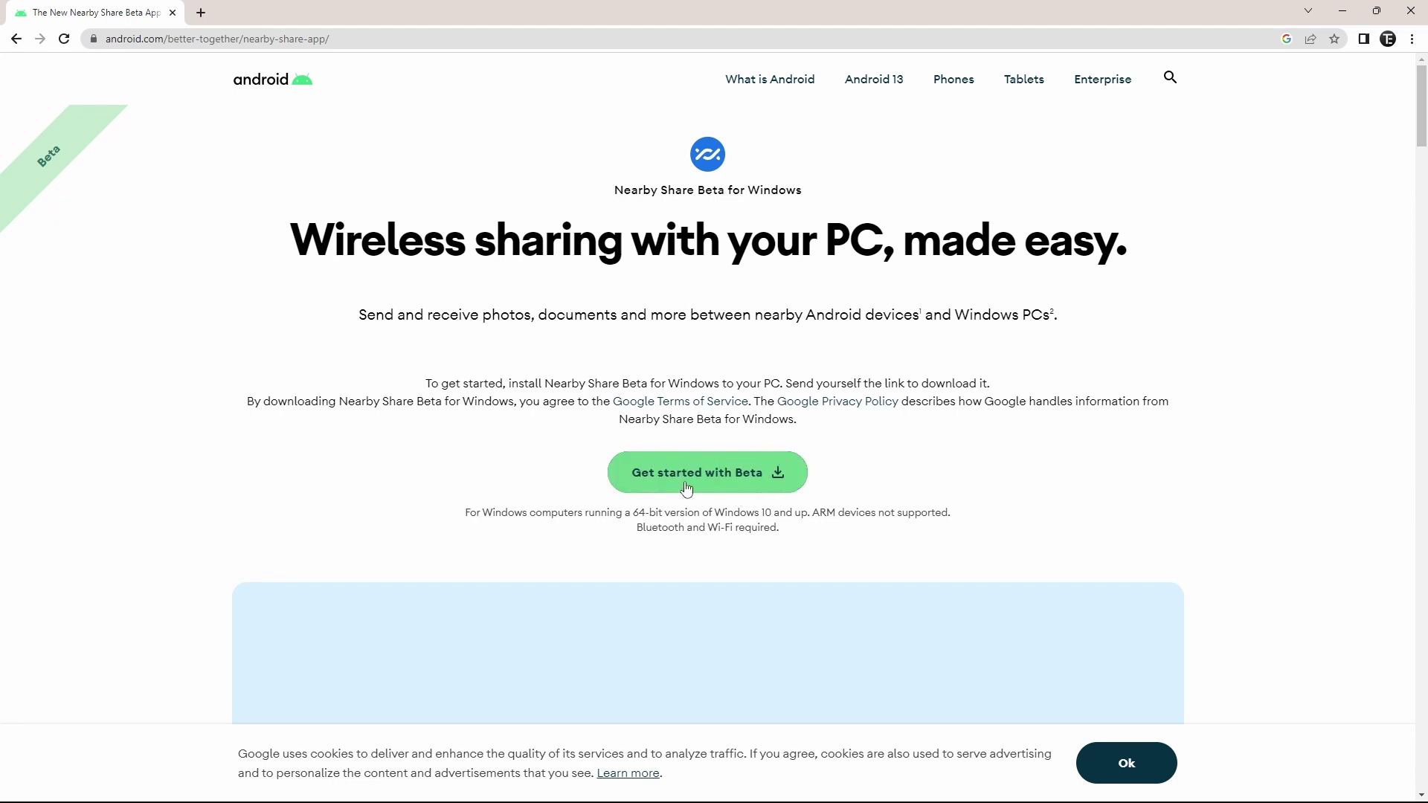
{"action": "left_click", "coordinate": [767, 473]}
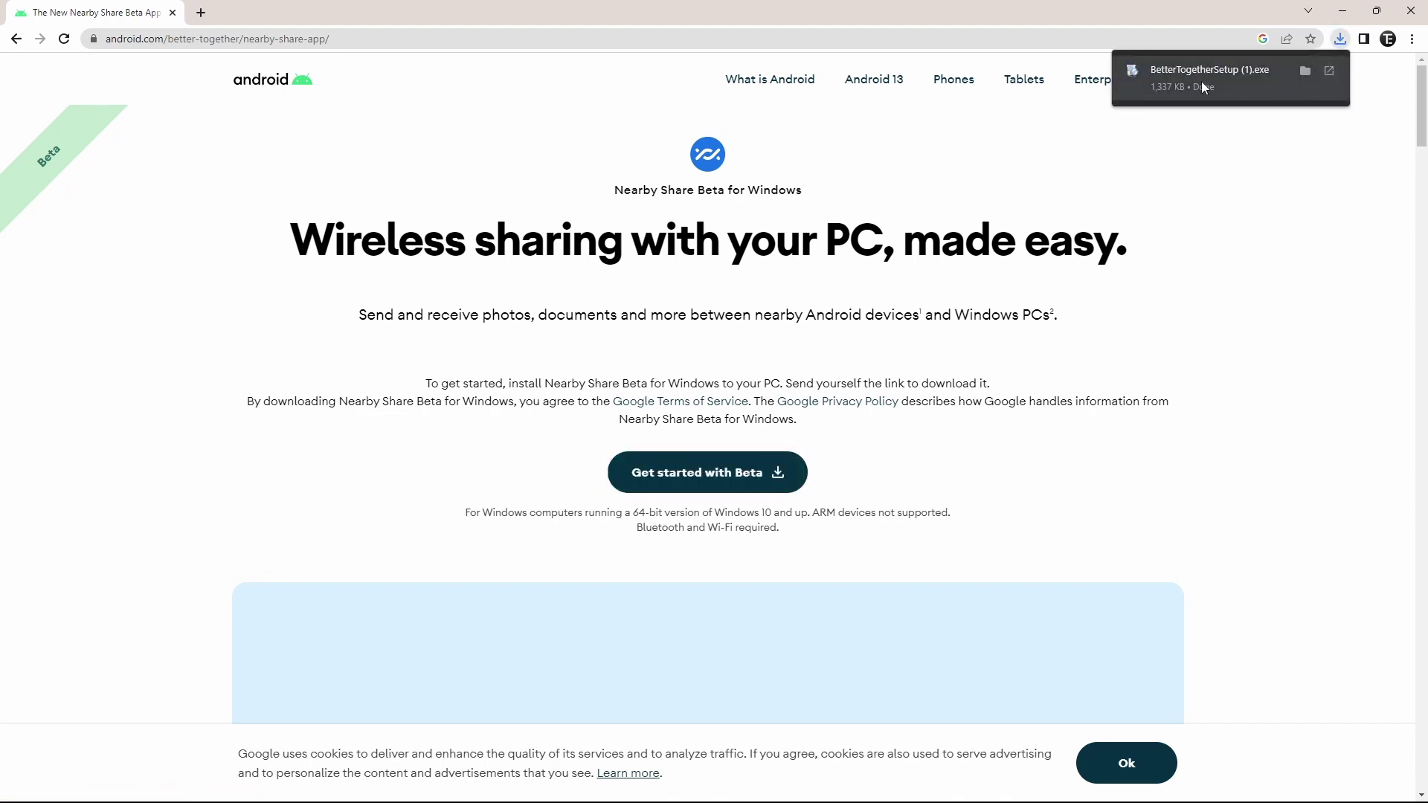
{"action": "left_click", "coordinate": [1202, 78]}
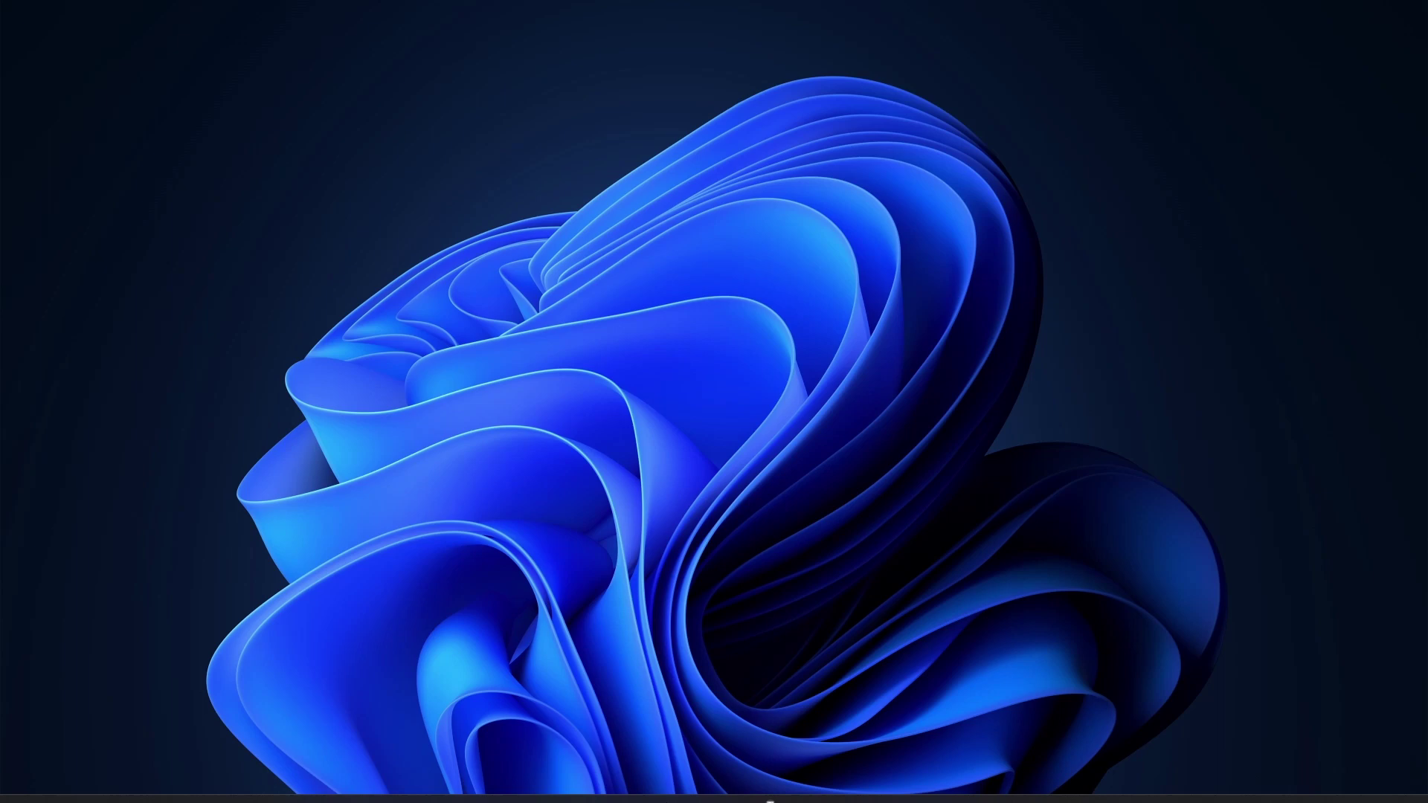
Search the Start menu for 'nearby' to find Nearby Share Beta from Google
{"action": "left_click", "coordinate": [665, 785]}
{"action": "left_click", "coordinate": [674, 253]}
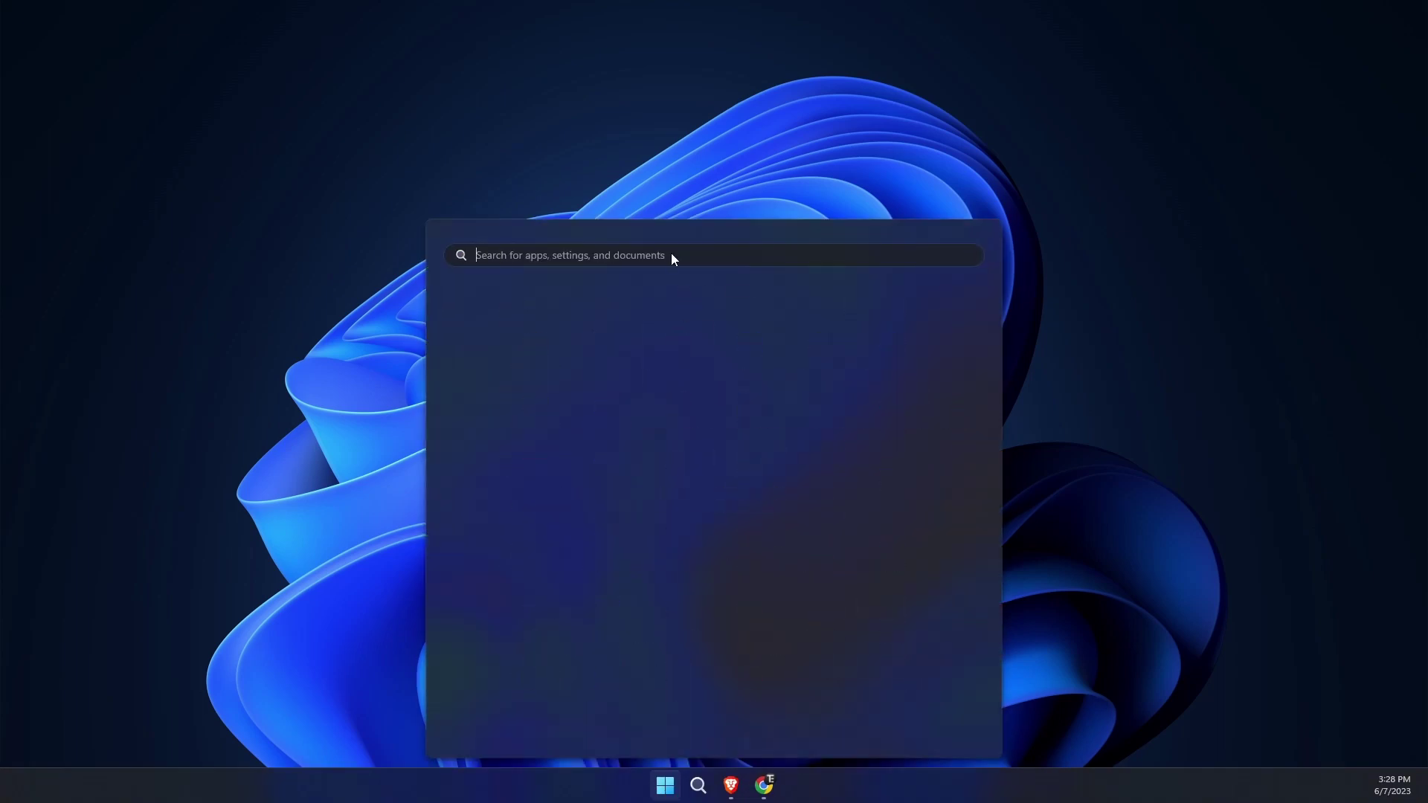
{"action": "type", "text": "nearby"}
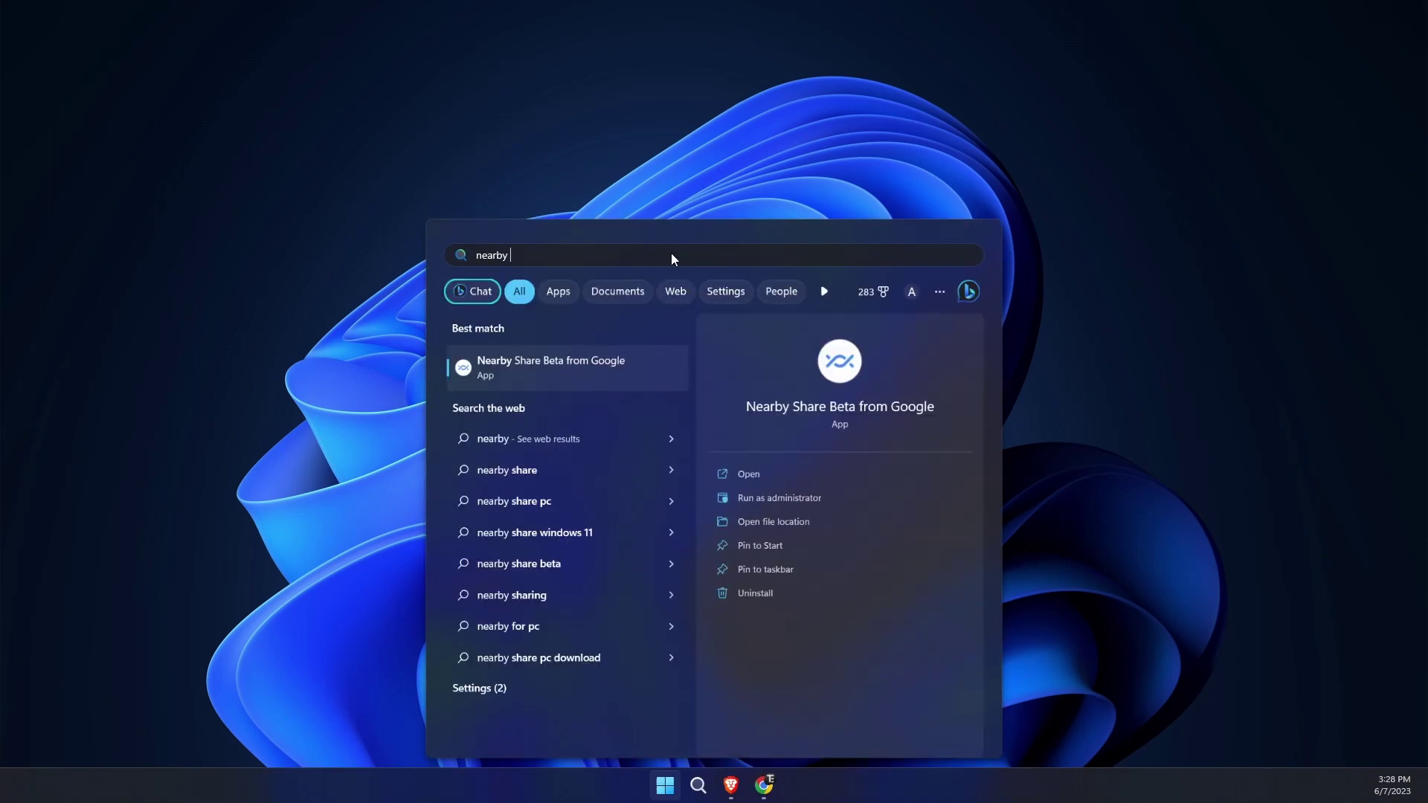
Launch Nearby Share Beta from Google and sign in with the Google account
{"action": "left_click", "coordinate": [502, 372]}
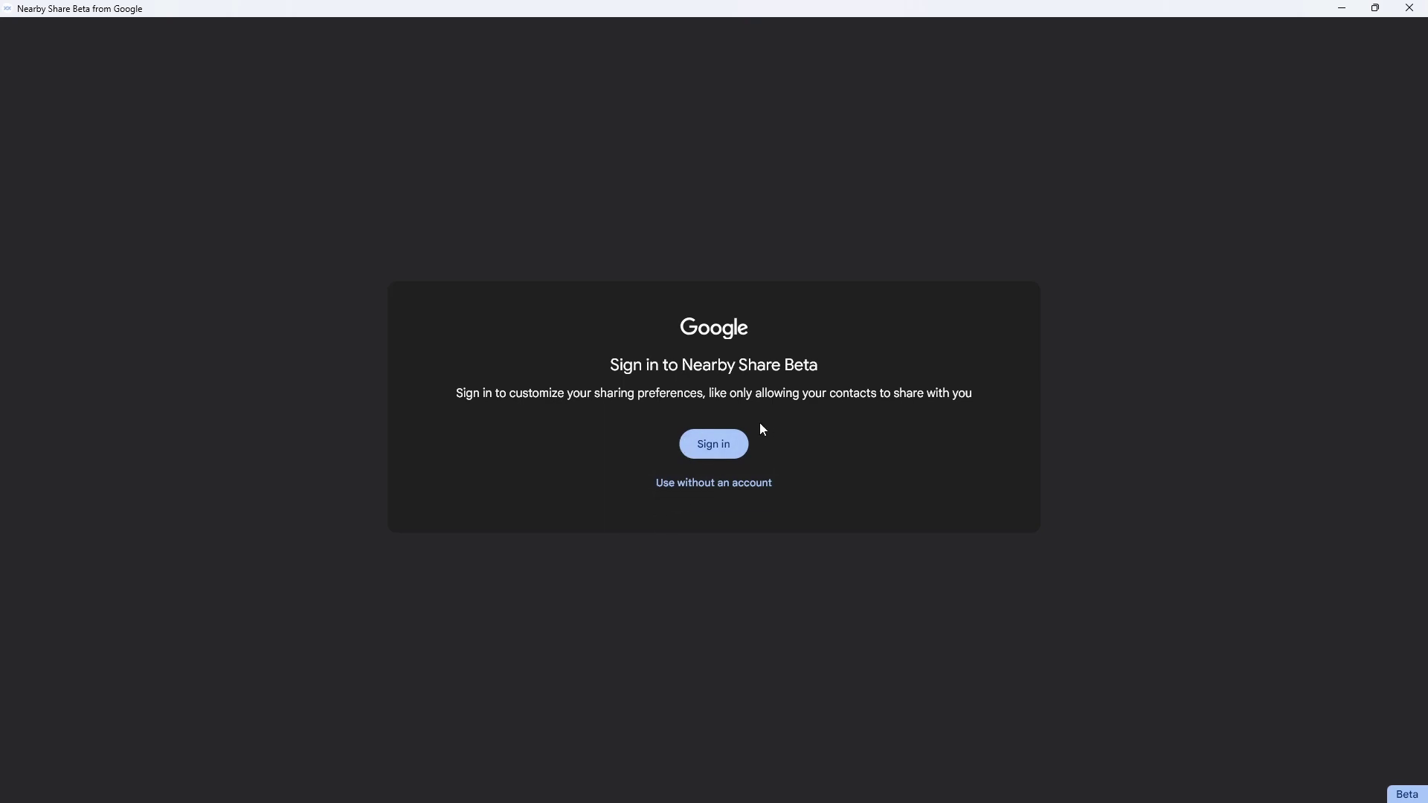
{"action": "left_click", "coordinate": [710, 449]}
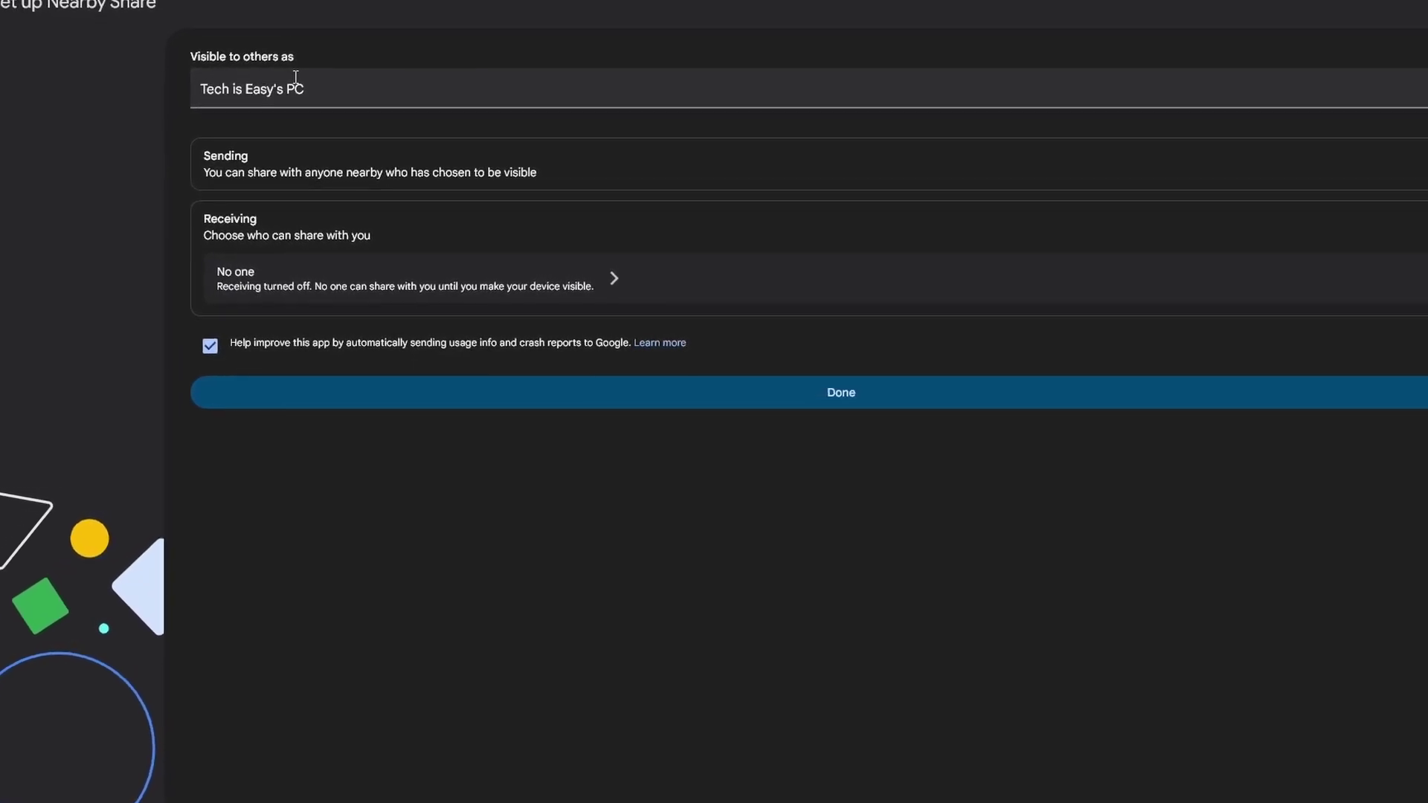
{"action": "left_click_drag", "start_coordinate": [306, 79], "coordinate": [186, 79]}
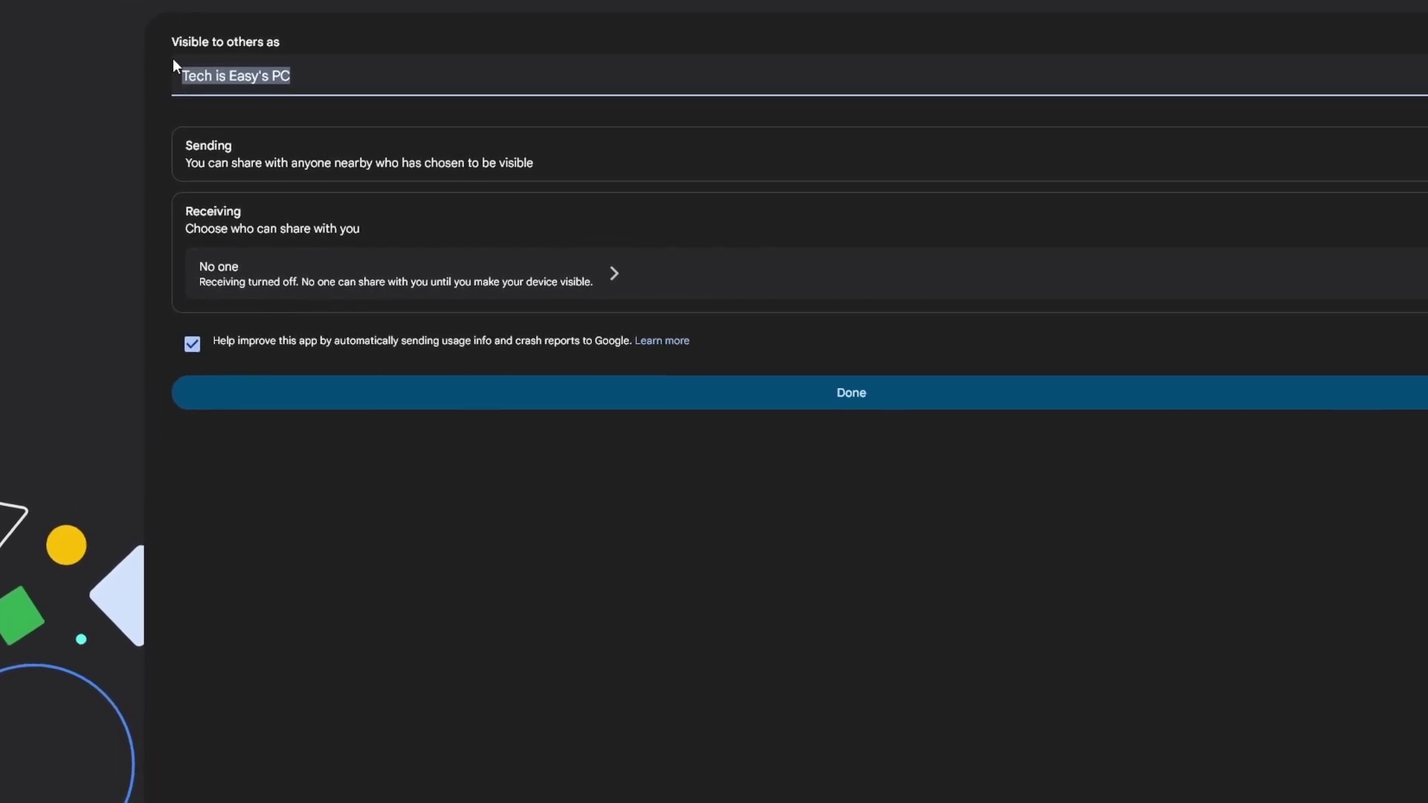
{"action": "left_click", "coordinate": [369, 115]}
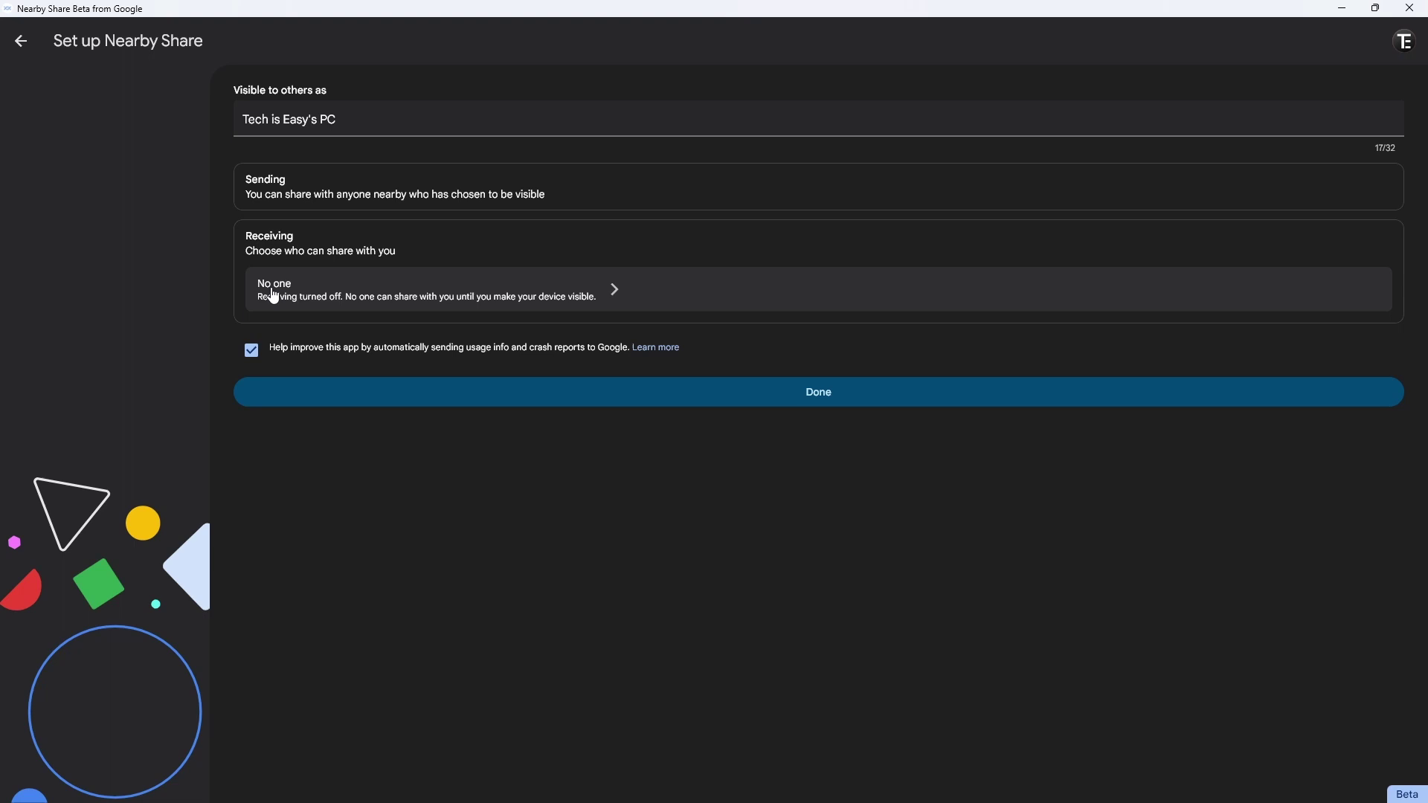
Change Receiving from 'No one' to 'Your devices' and return to the setup page
{"action": "left_click", "coordinate": [615, 293]}
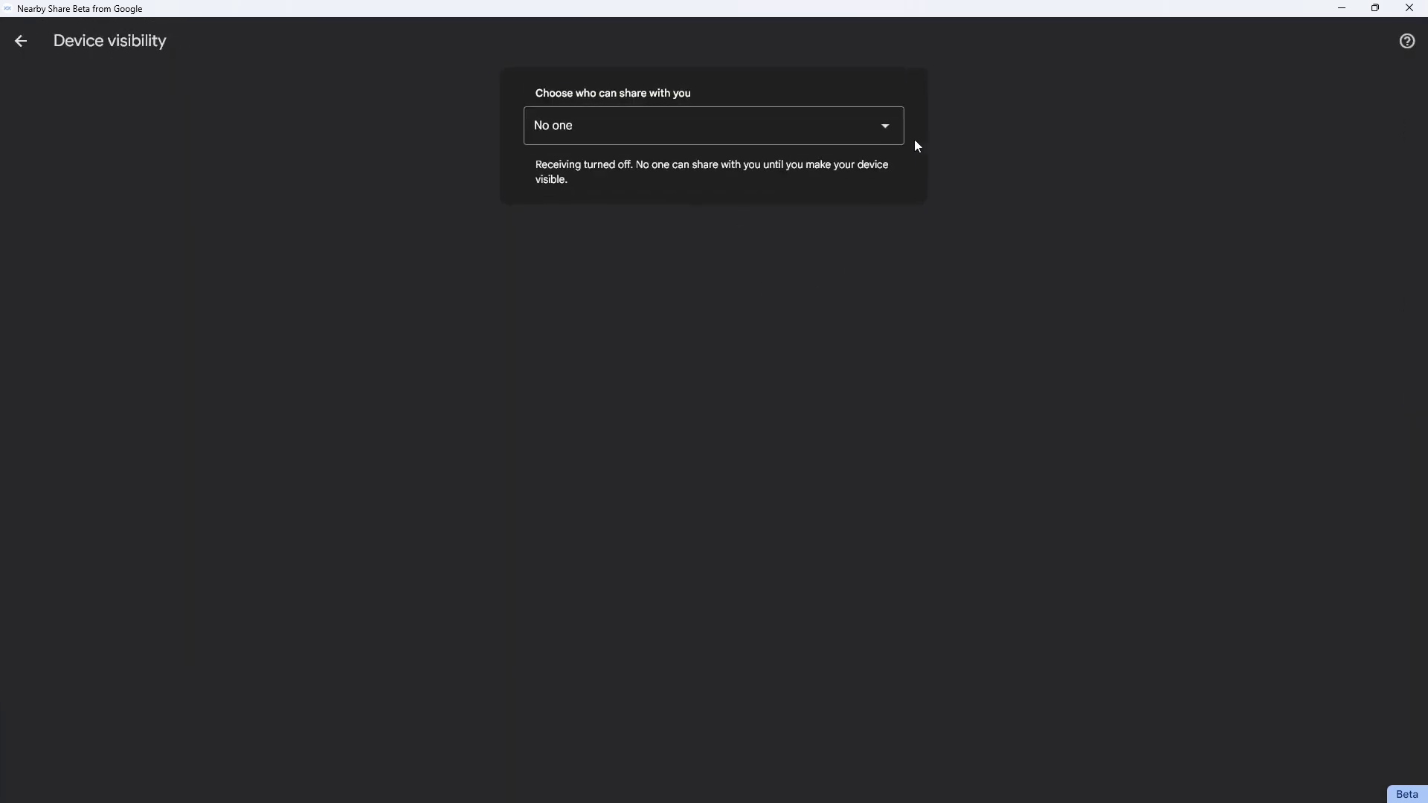
{"action": "left_click", "coordinate": [885, 132]}
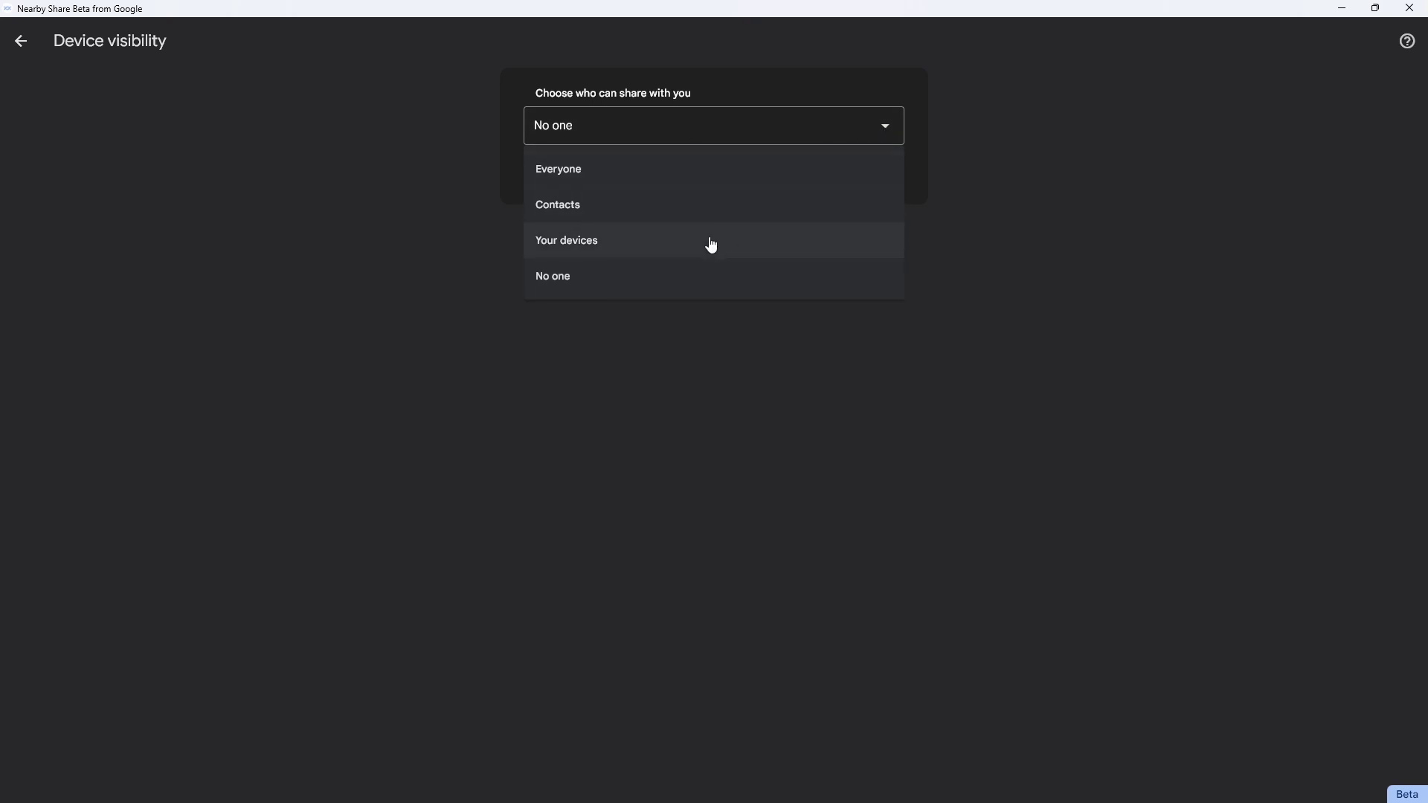
{"action": "left_click", "coordinate": [592, 249]}
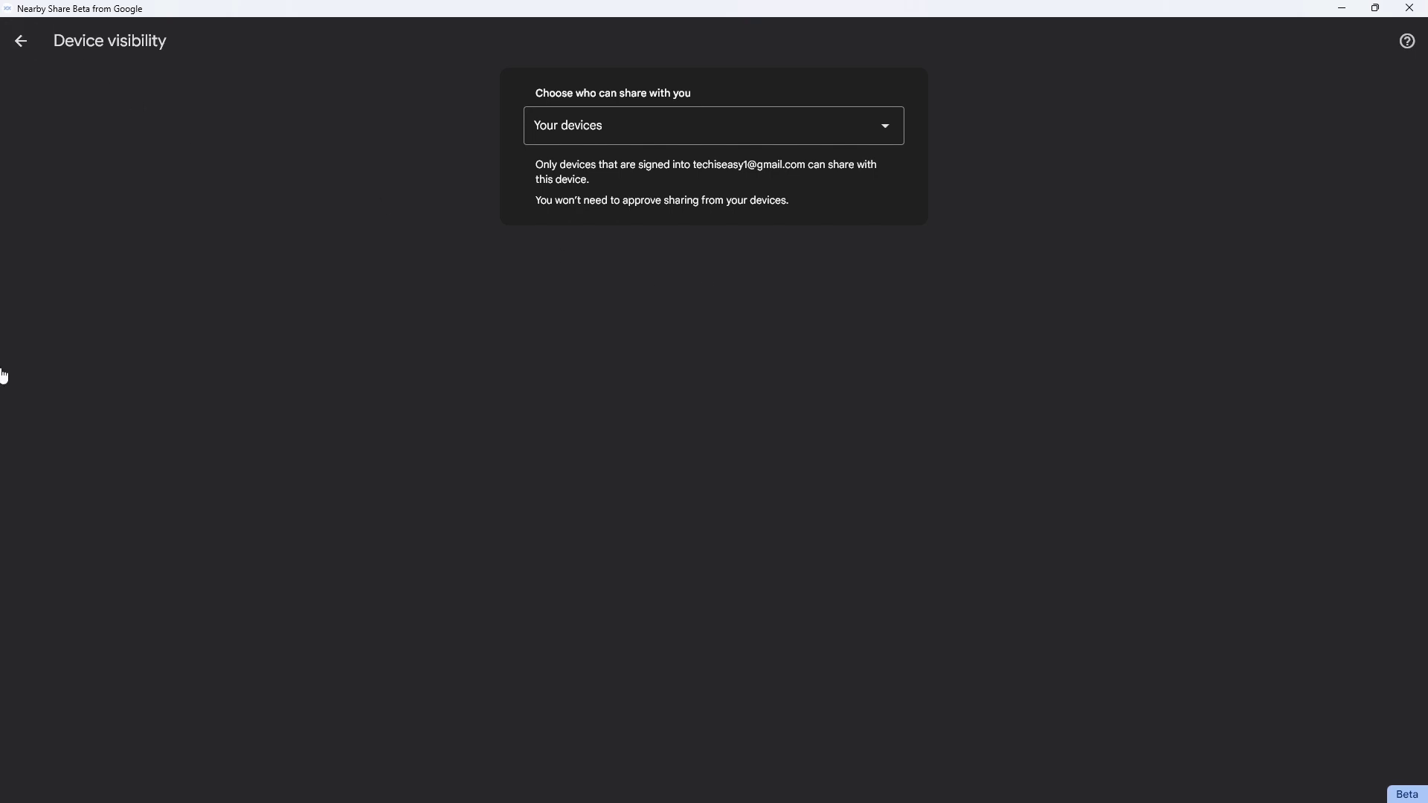
{"action": "left_click", "coordinate": [20, 41]}
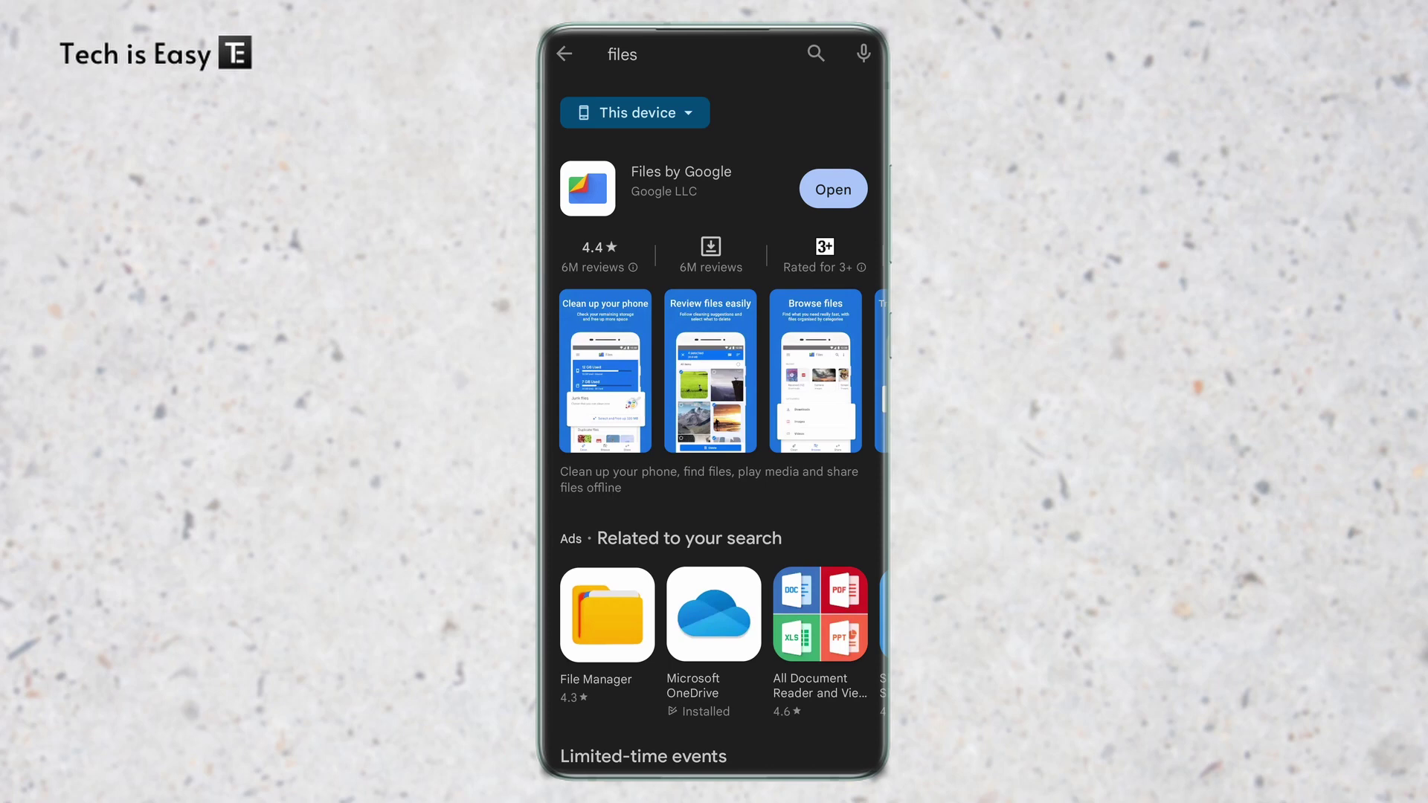
Open Files by Google from the Play Store and view its Browse categories
{"action": "left_click", "coordinate": [833, 189]}
{"action": "left_click", "coordinate": [714, 720]}
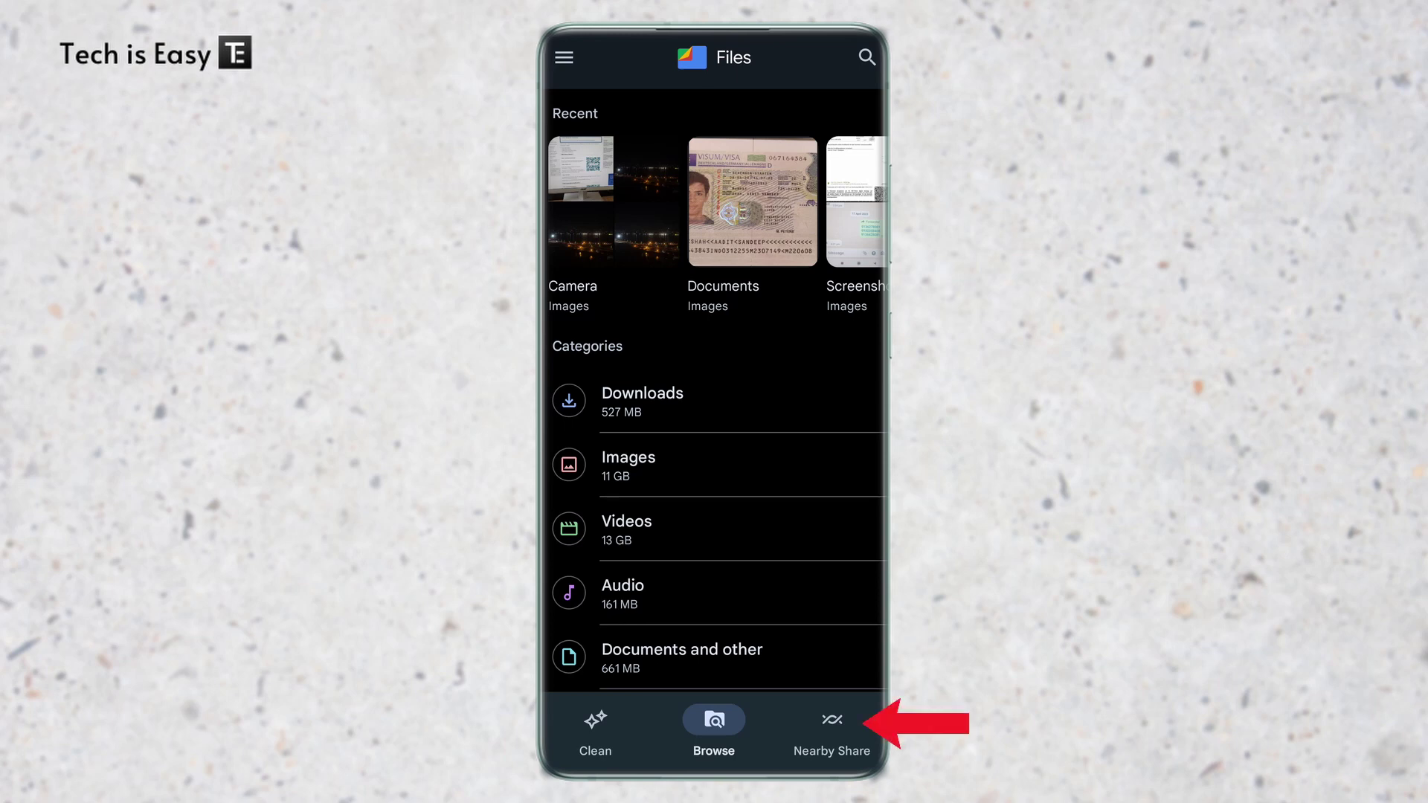
Start a Nearby Share send, filter to Images, and tick 20230604_232612, 232608 and 232555.jpg
{"action": "left_click", "coordinate": [832, 720]}
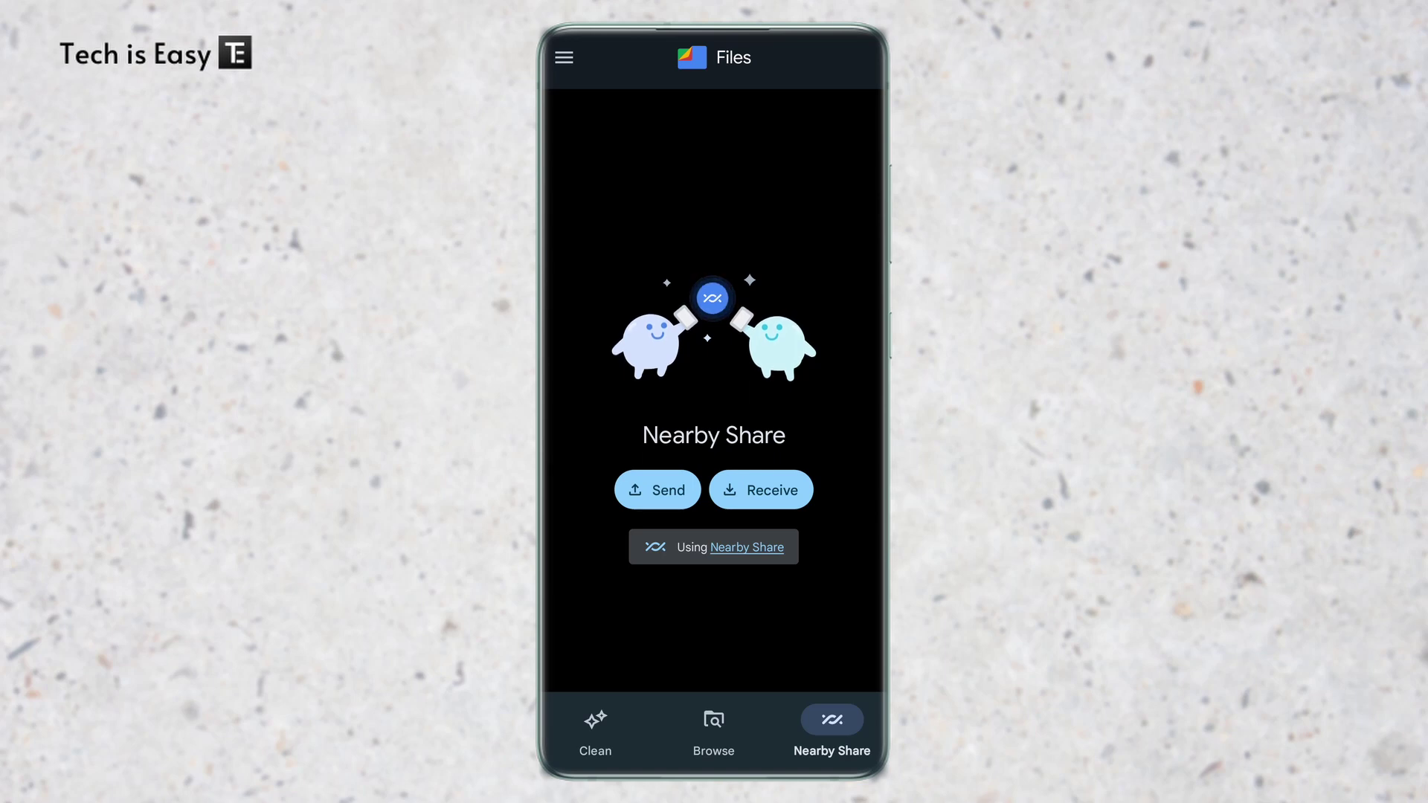
{"action": "left_click", "coordinate": [657, 490]}
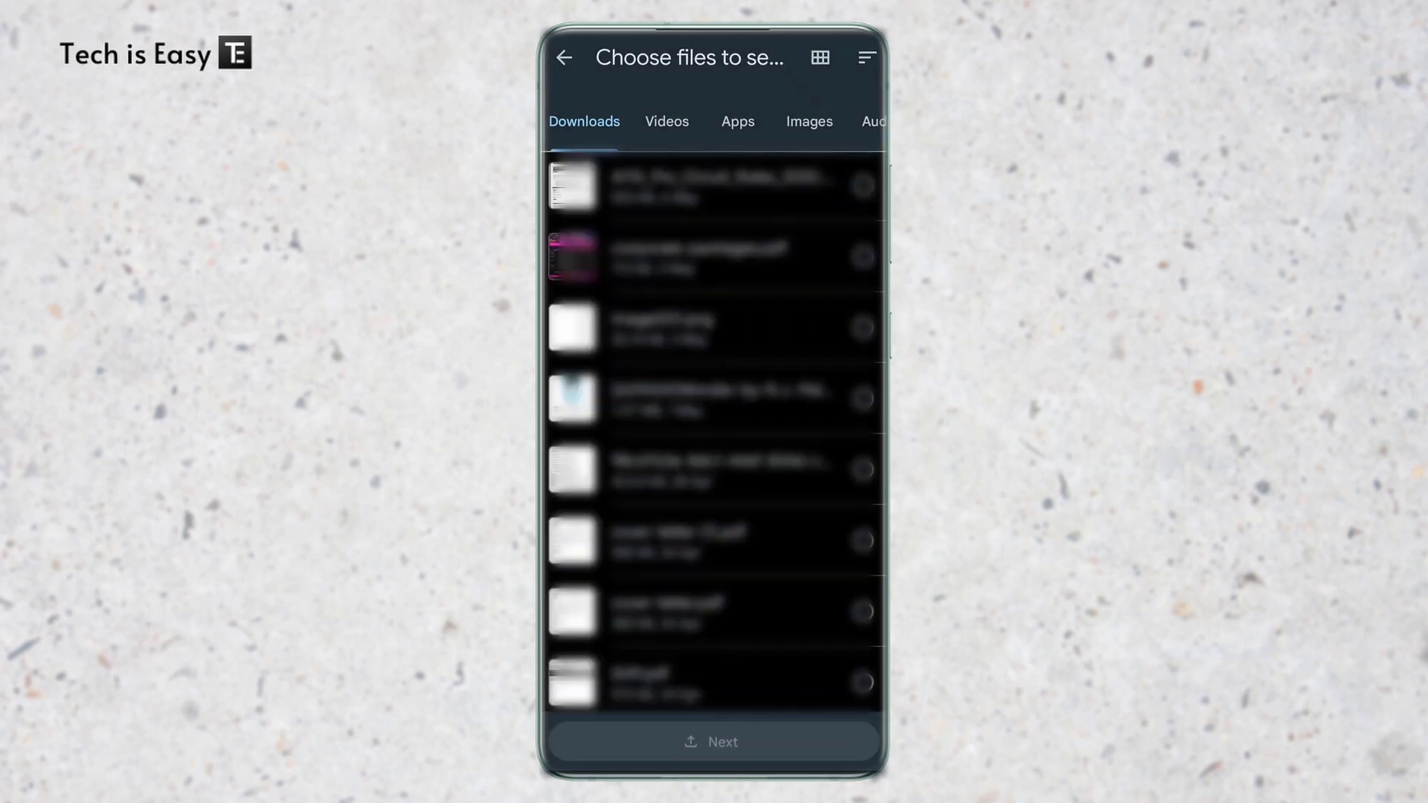
{"action": "left_click_drag", "start_coordinate": [644, 128], "coordinate": [555, 118]}
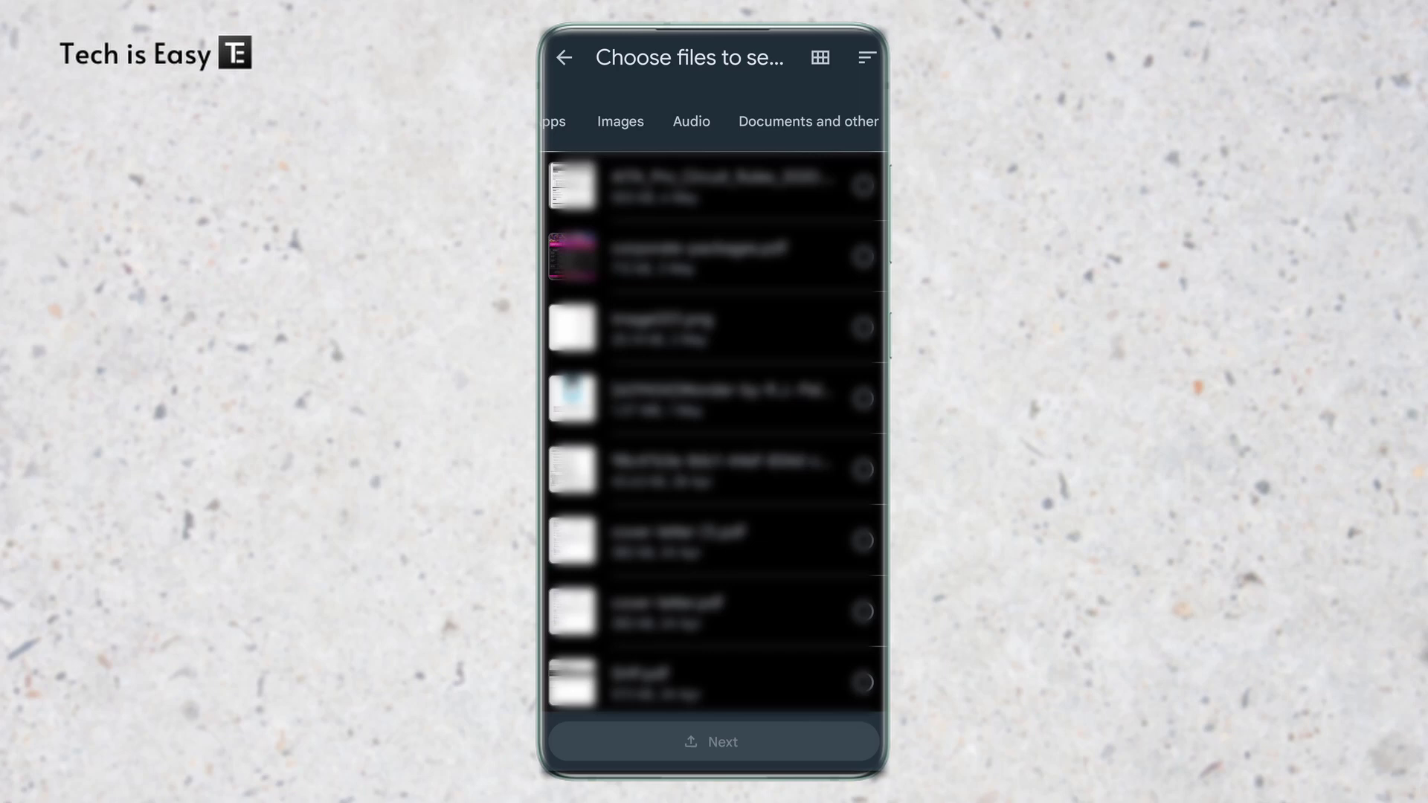
{"action": "left_click", "coordinate": [621, 121]}
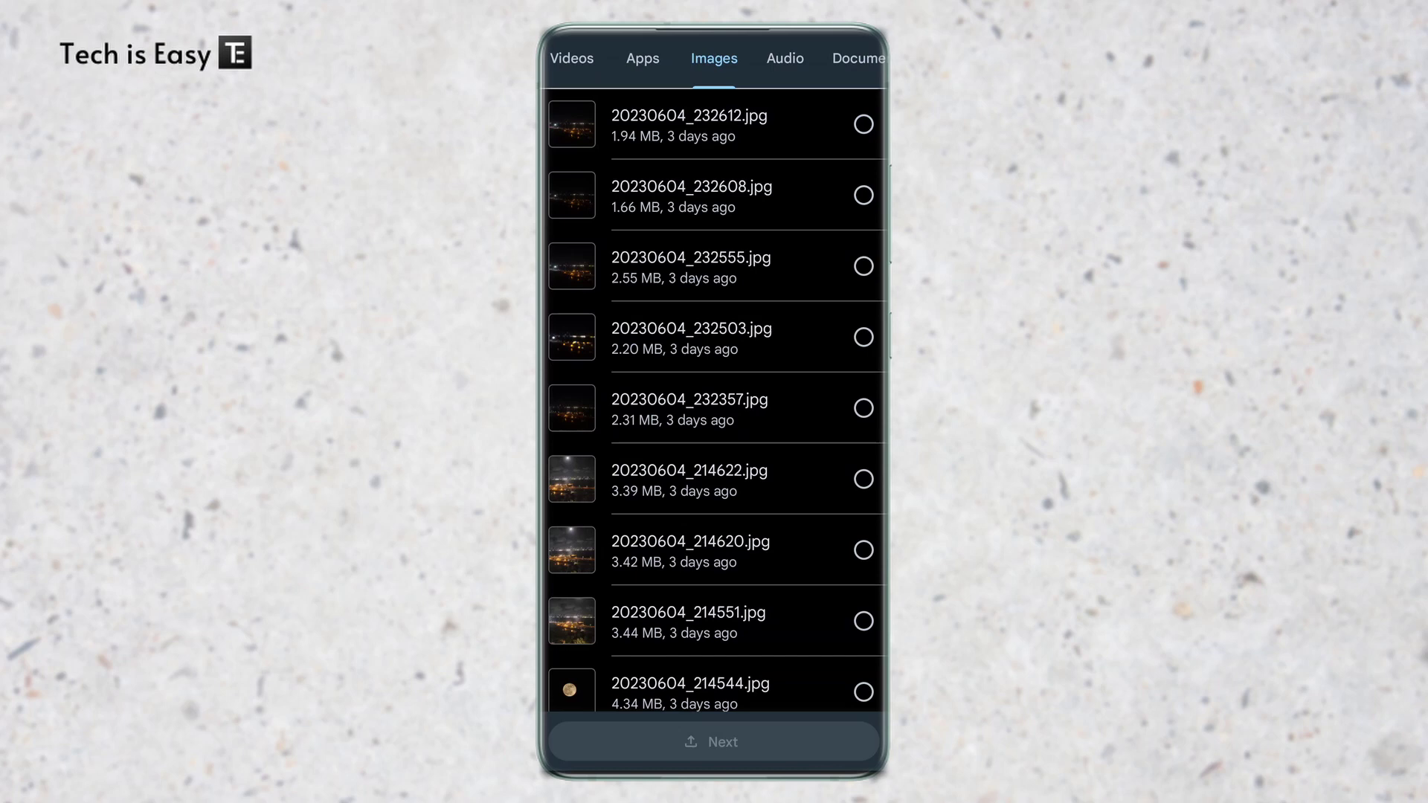
{"action": "left_click", "coordinate": [863, 124]}
{"action": "left_click", "coordinate": [862, 195]}
{"action": "left_click", "coordinate": [863, 266]}
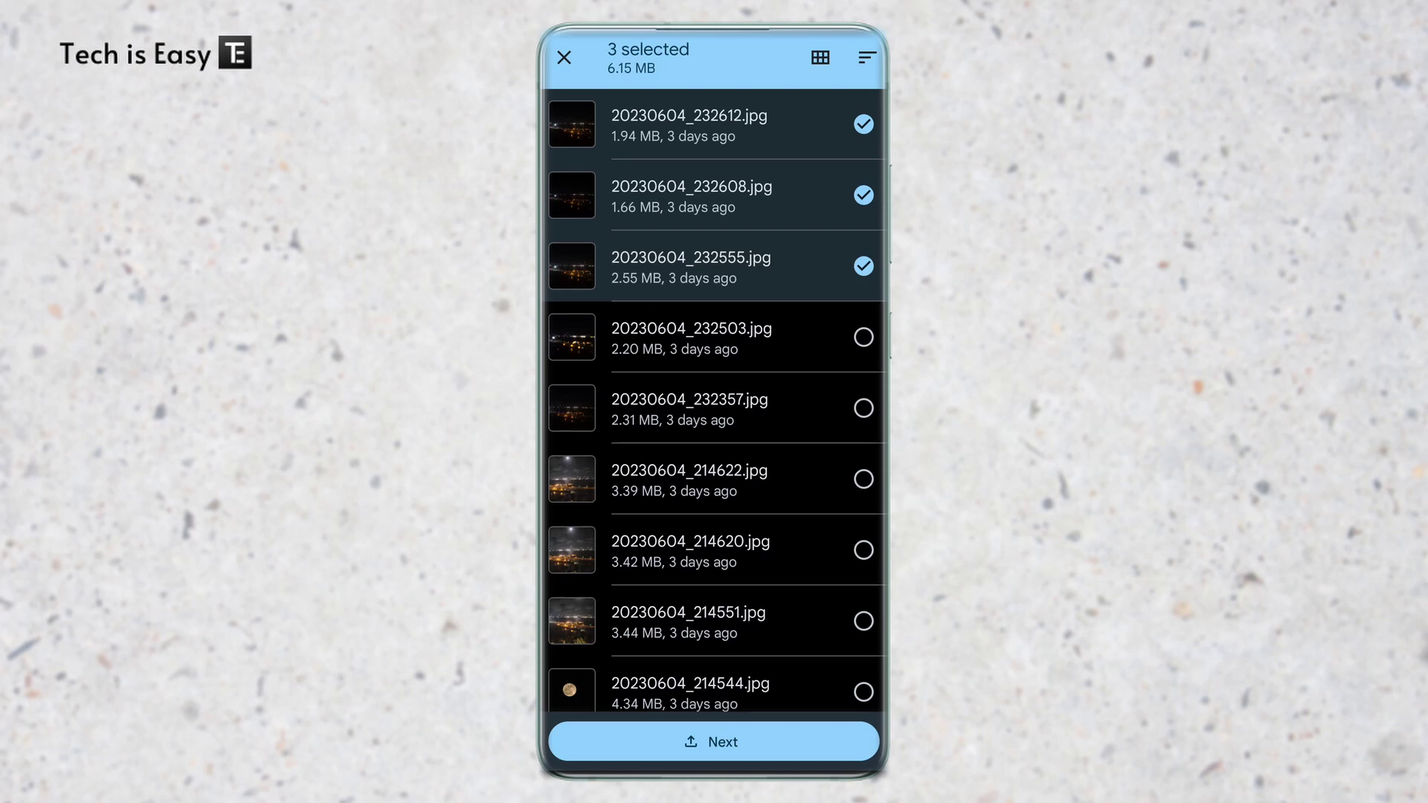
Confirm the three photos and send them to the laptop over Nearby Share
{"action": "left_click", "coordinate": [652, 744]}
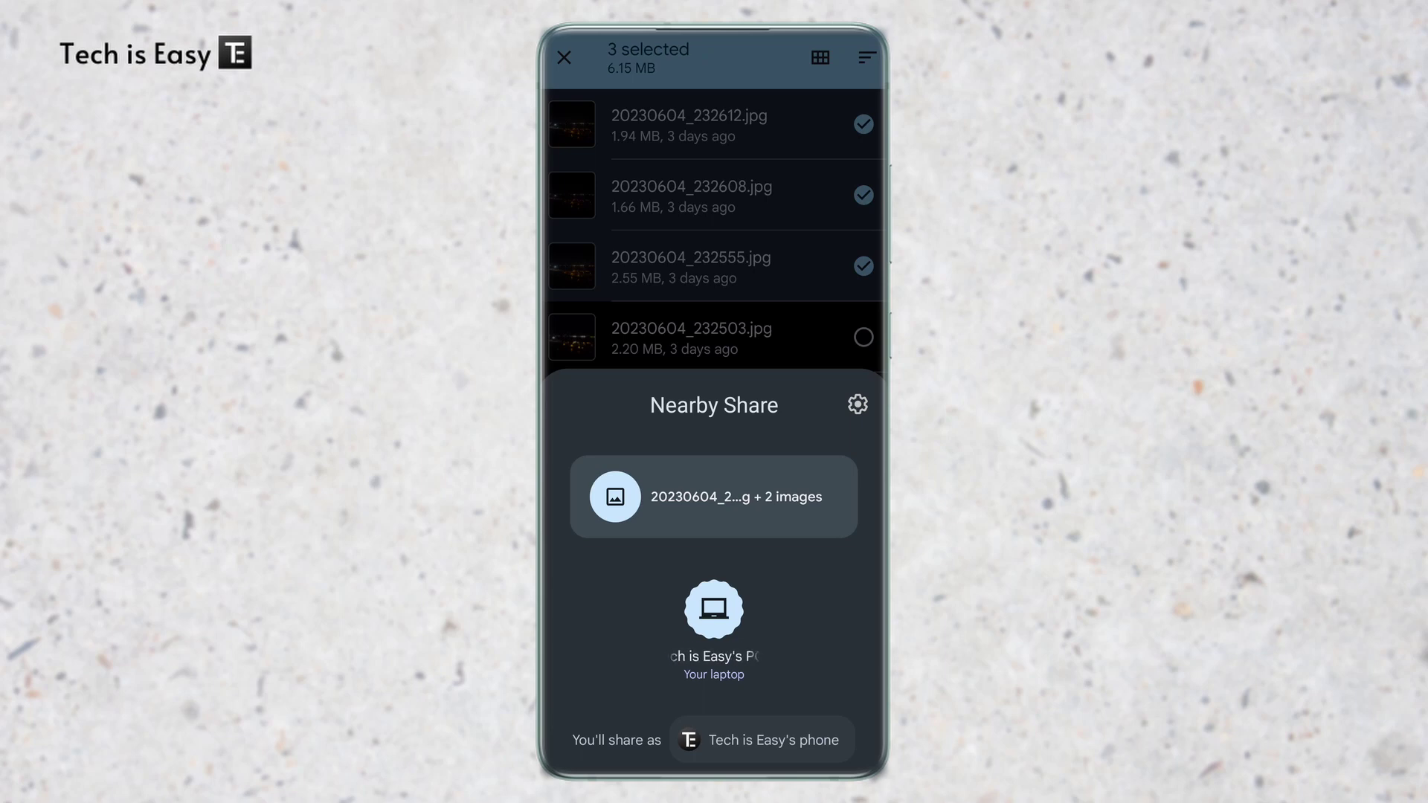
{"action": "left_click", "coordinate": [714, 608]}
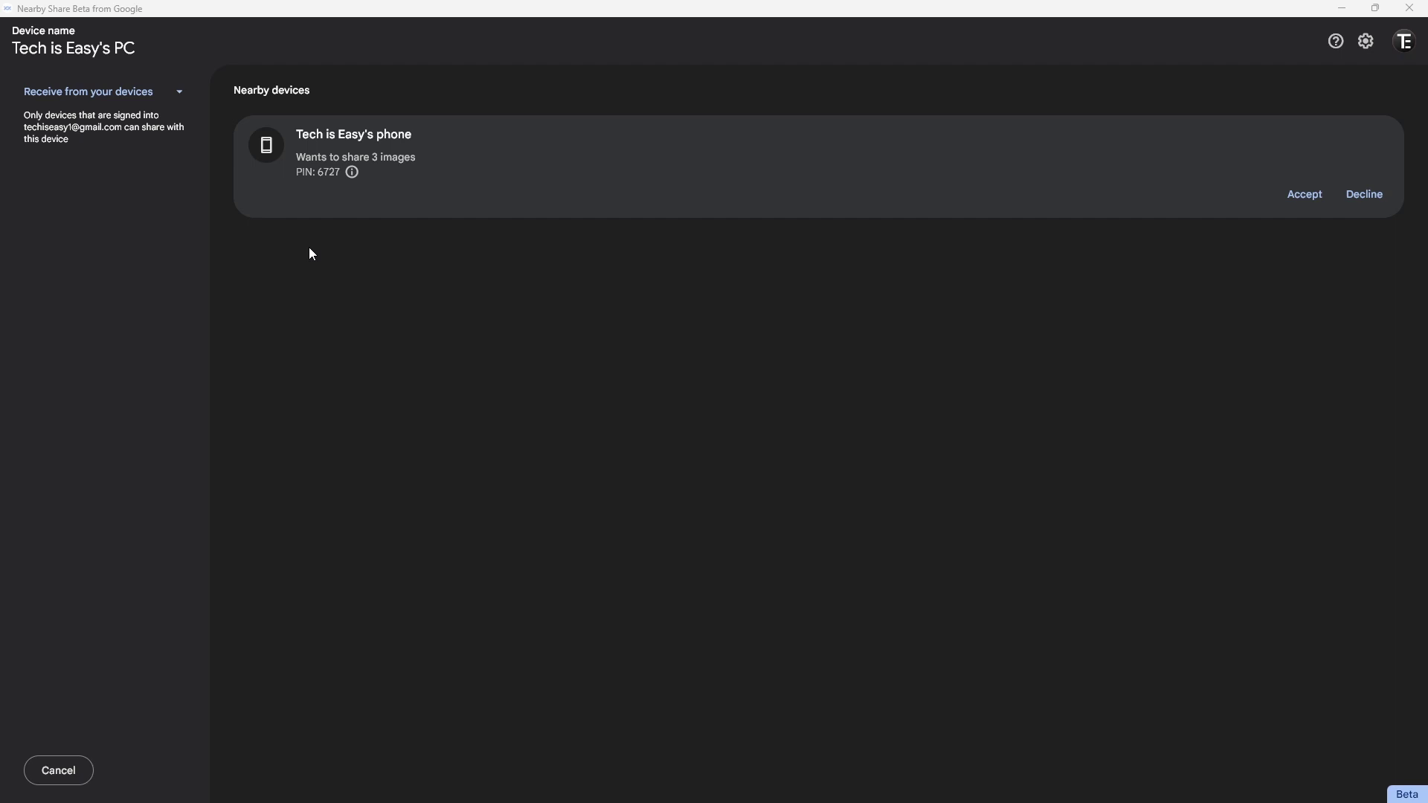
Accept the phone's incoming share of 3 images on the PC
{"action": "left_click", "coordinate": [1298, 201]}
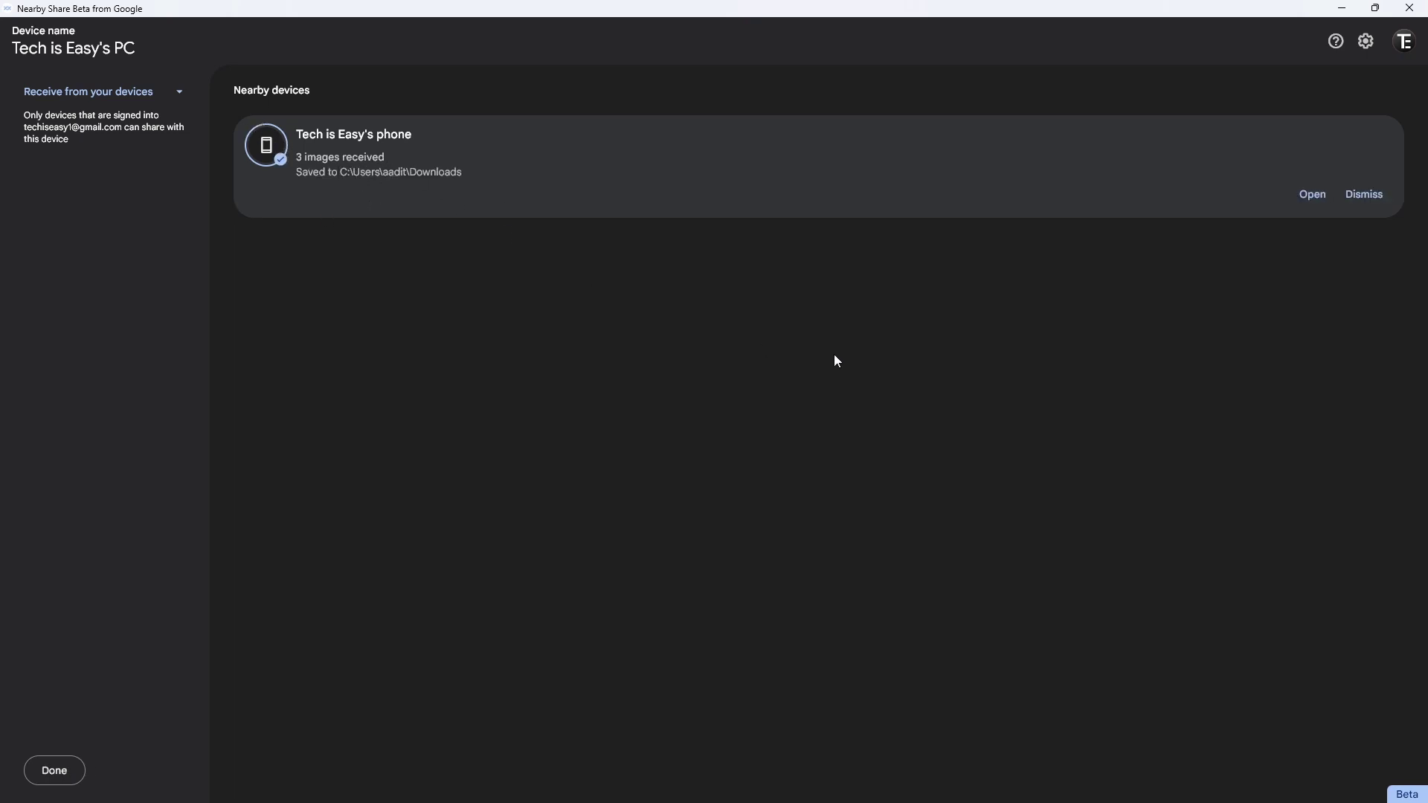
Open a received night photo in the Photos viewer, then close the viewer
{"action": "left_click", "coordinate": [1311, 196]}
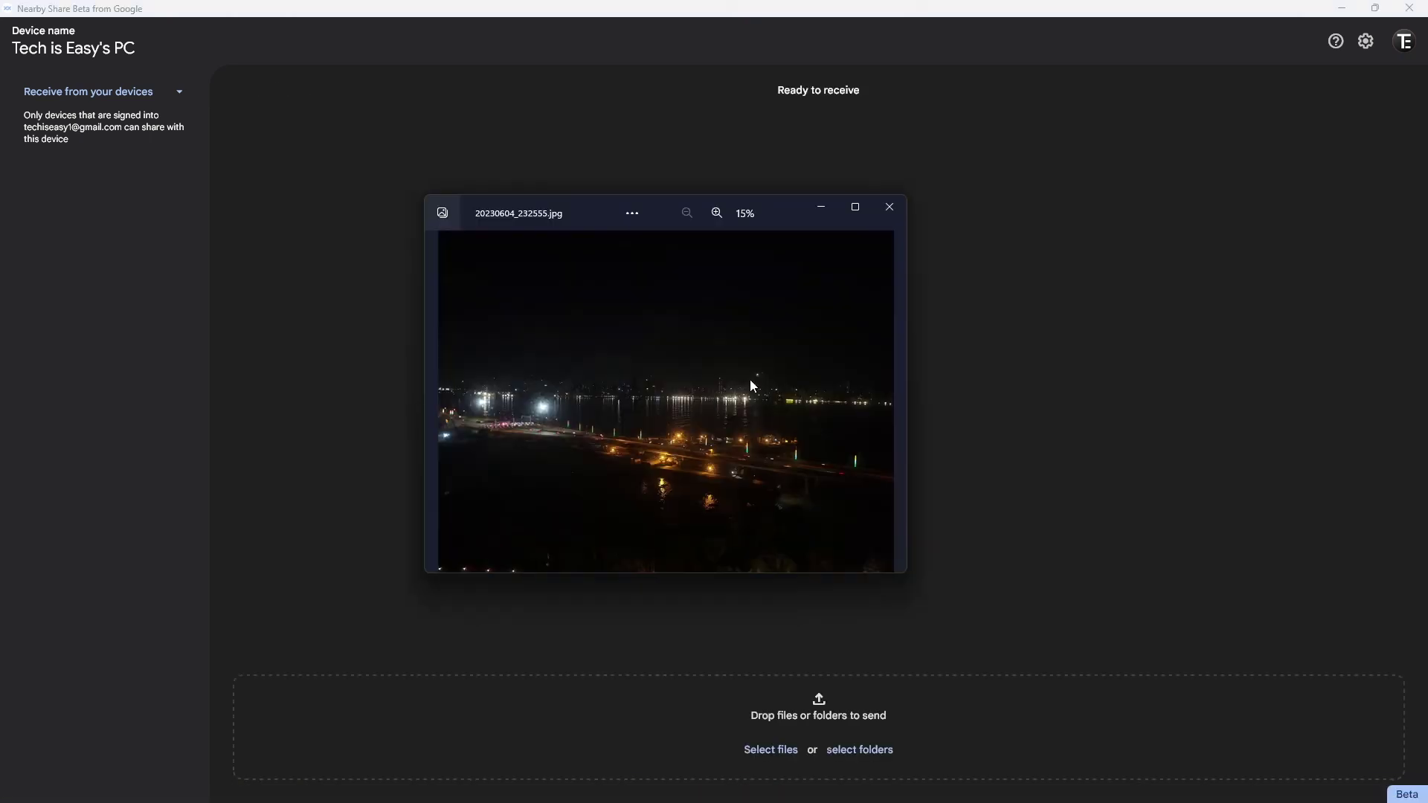
{"action": "left_click", "coordinate": [889, 204]}
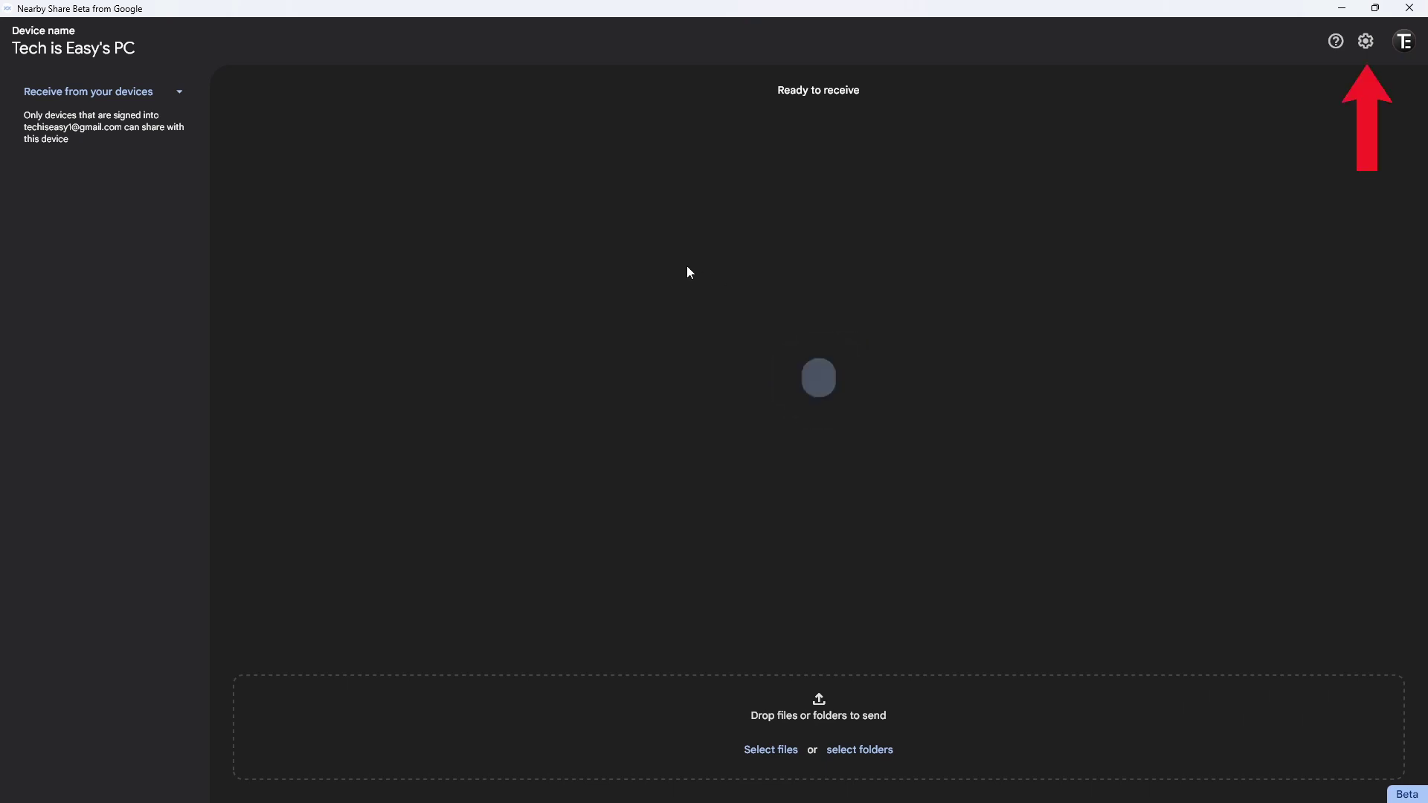
{"action": "left_click", "coordinate": [1367, 42]}
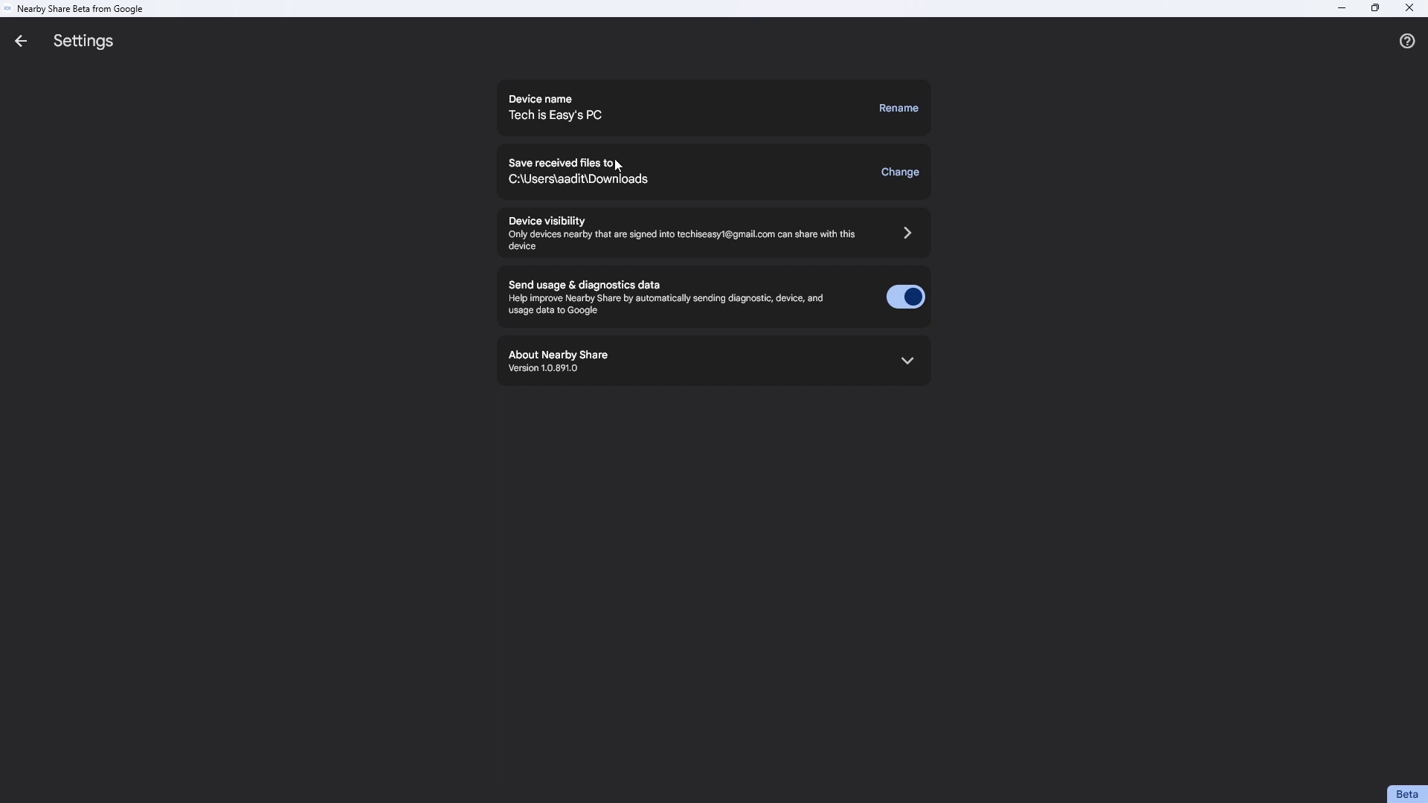
{"action": "left_click", "coordinate": [893, 182]}
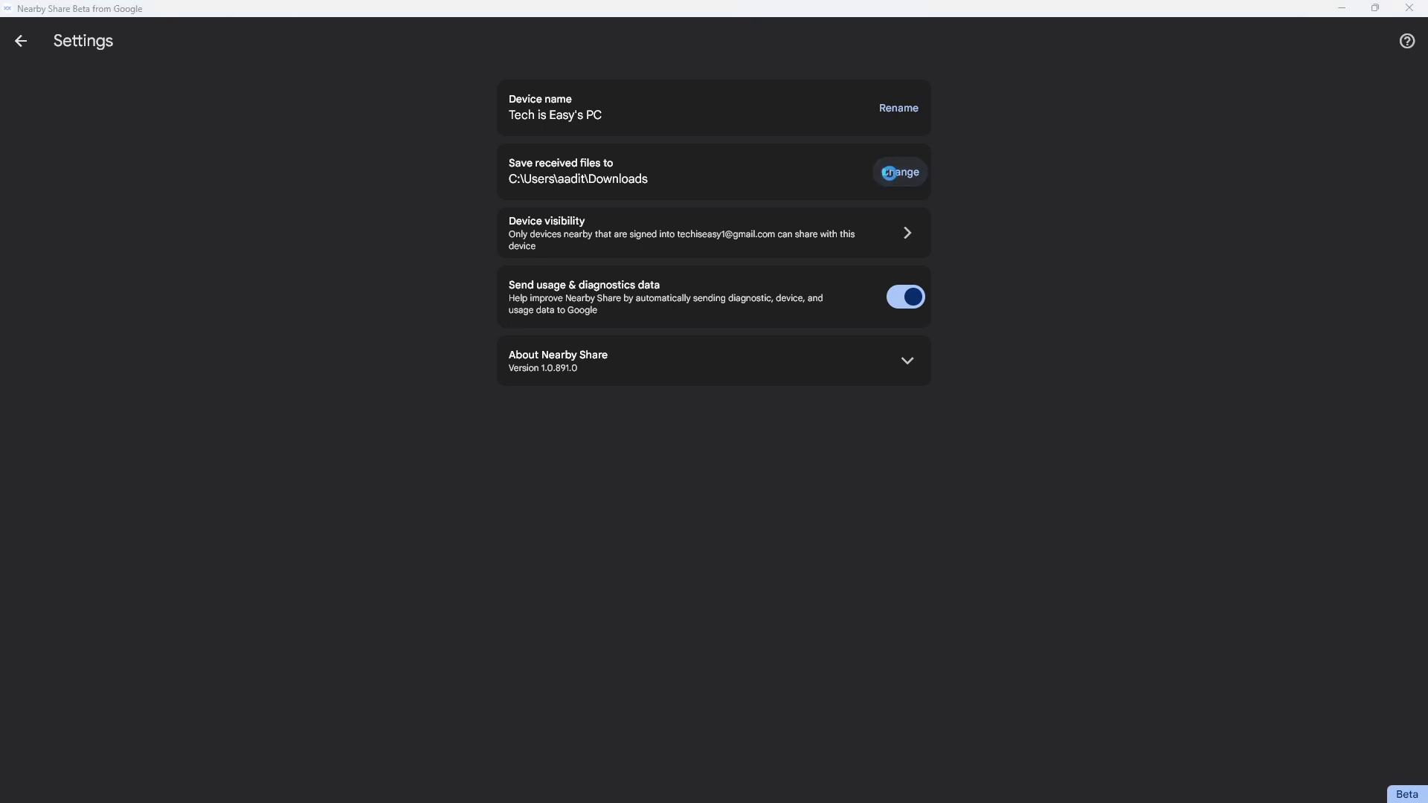